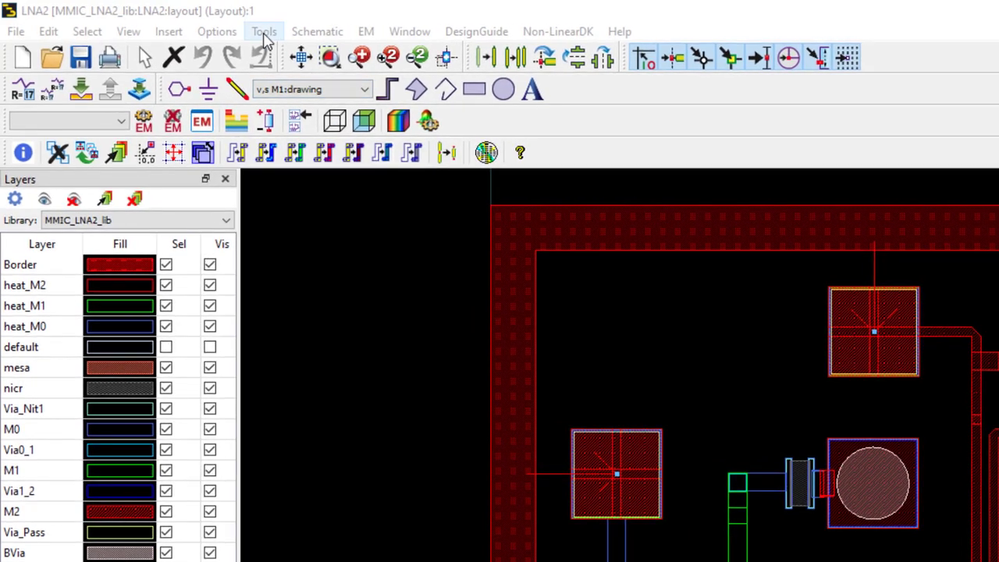
Step: Reveal the Graphical Comparison and Circuit Comparison entries under Tools > Layout versus Layout
click(252, 31)
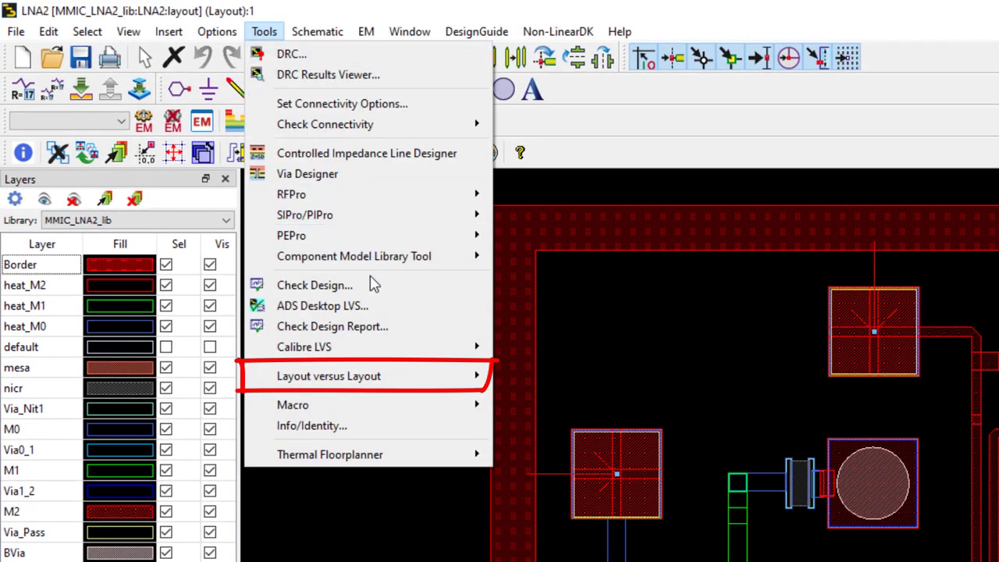
mouse_move(386, 379)
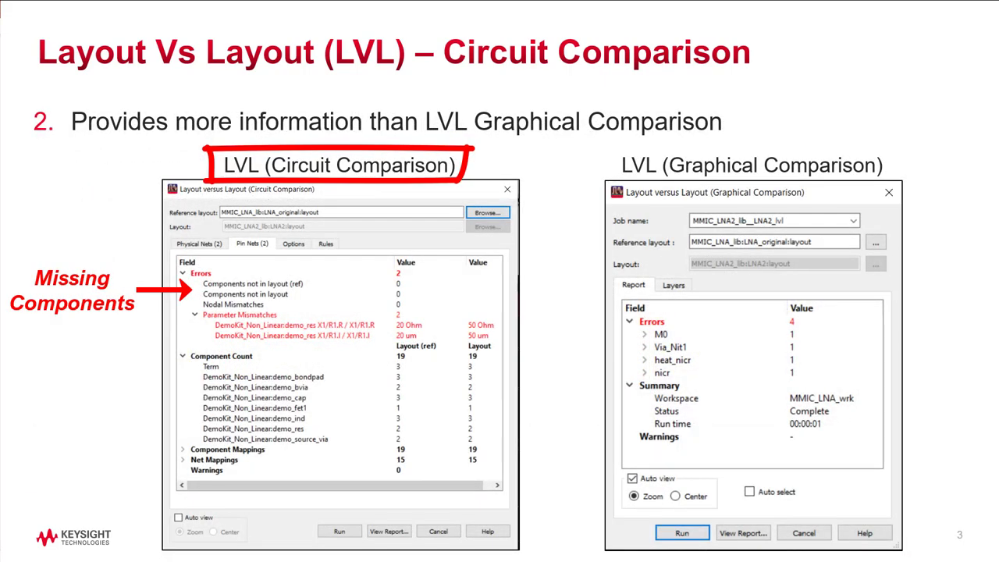
key(Right)
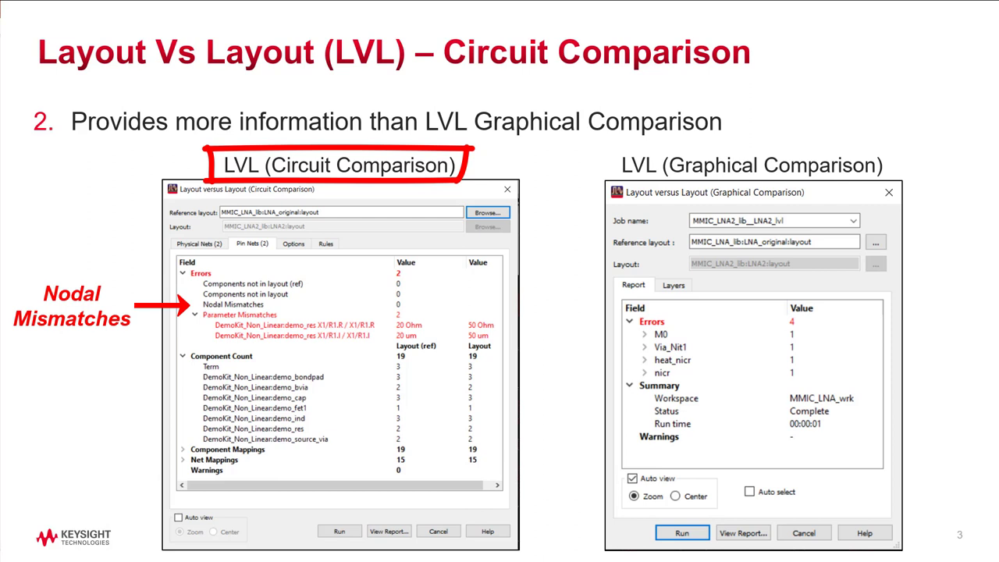
Step: Advance through the circuit-versus-graphical comparison slides and the Parameter Mismatches callout
key(Right)
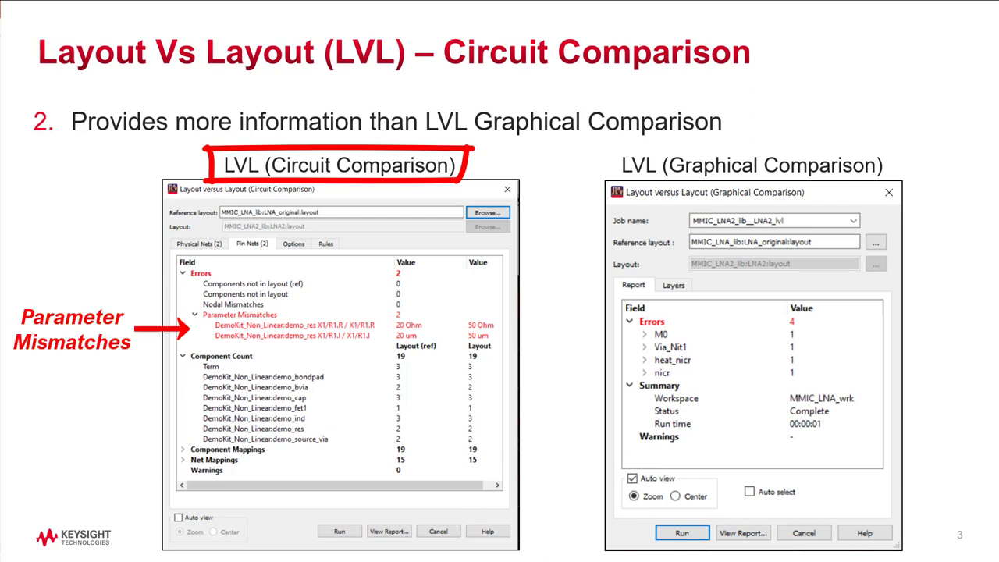
key(Right)
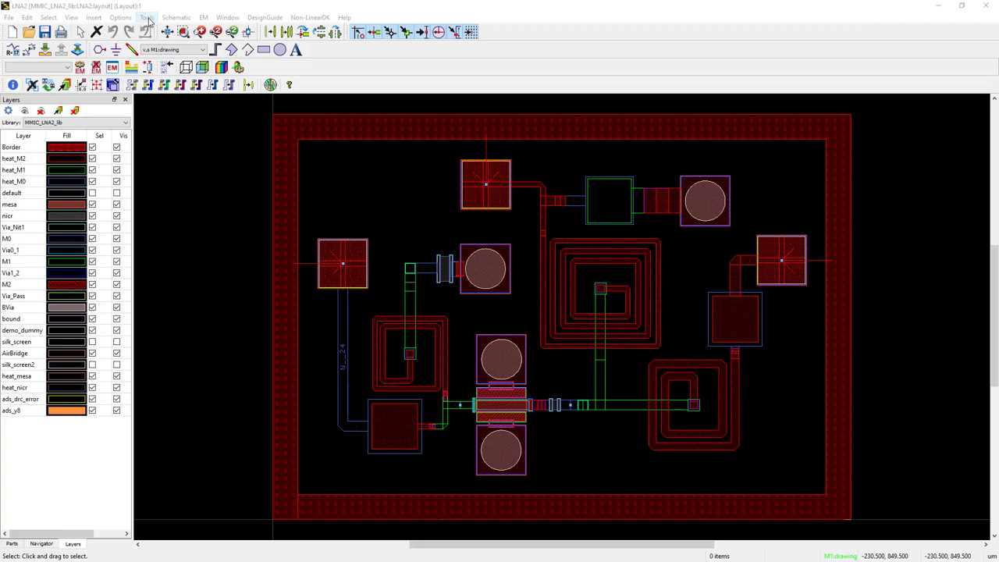
Step: Start a Layout versus Layout Circuit Comparison from the Tools menu
click(148, 18)
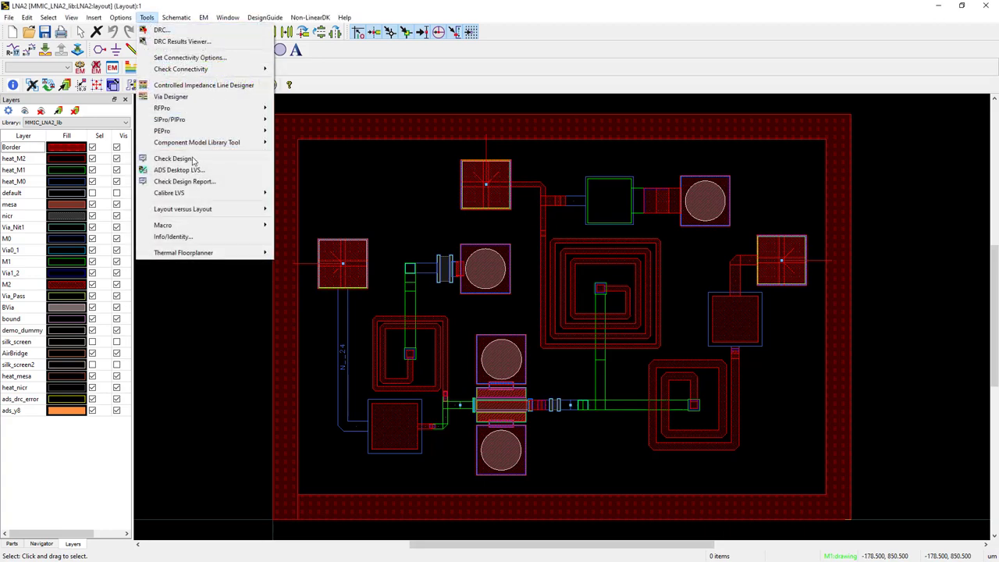
mouse_move(250, 208)
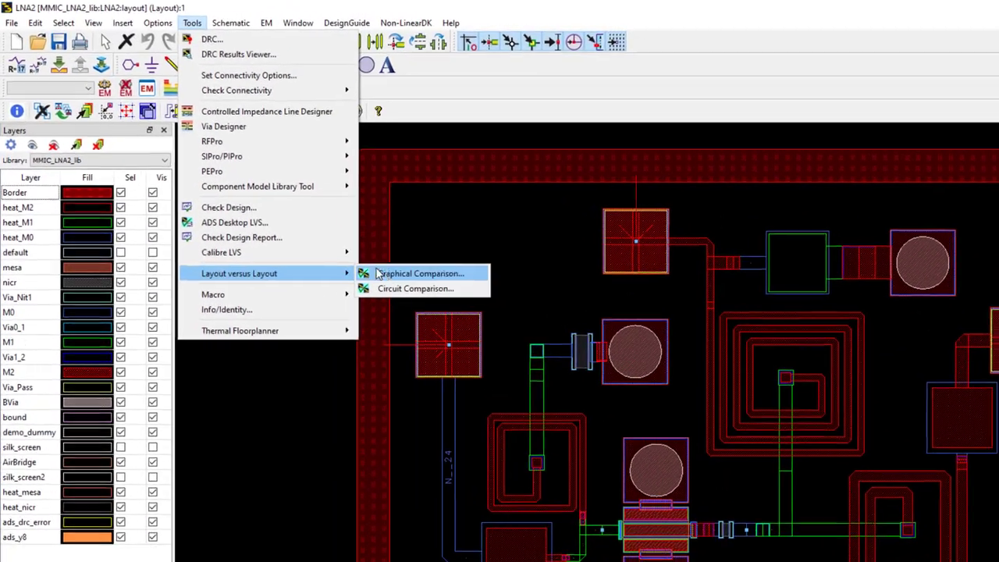
click(414, 288)
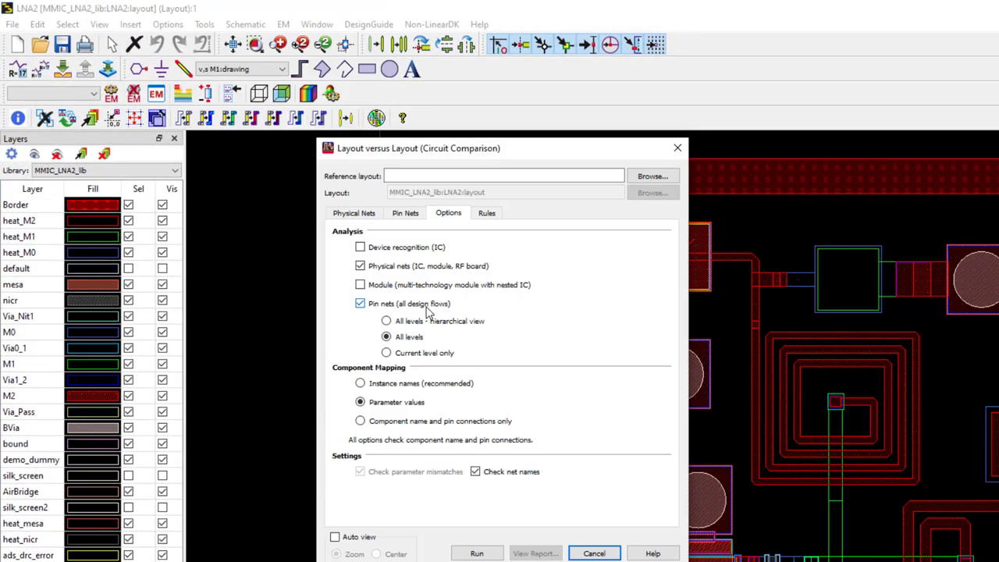
mouse_move(426, 312)
Step: Set the reference layout to MMIC_LNA_lib:LNA_original:layout
click(654, 177)
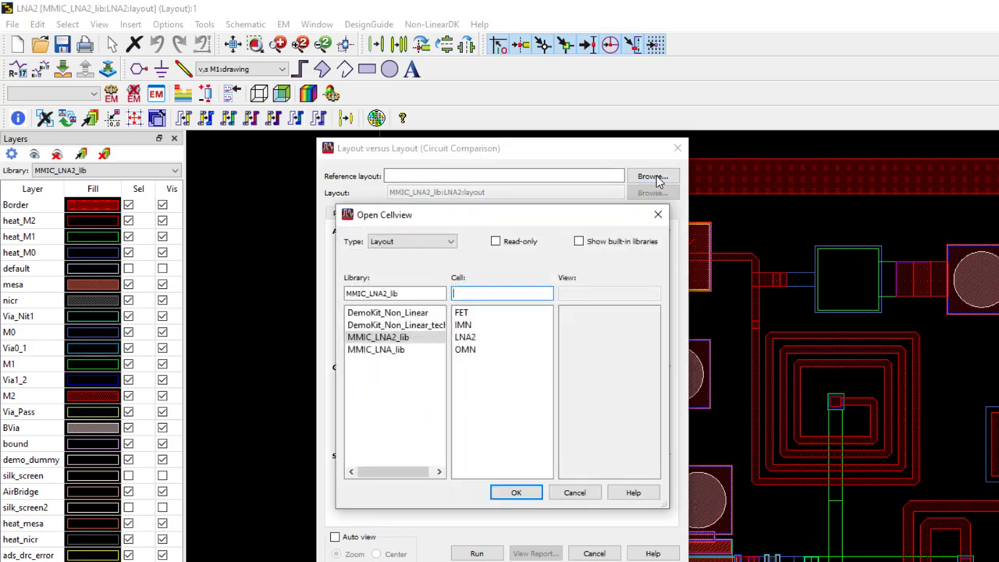
click(393, 350)
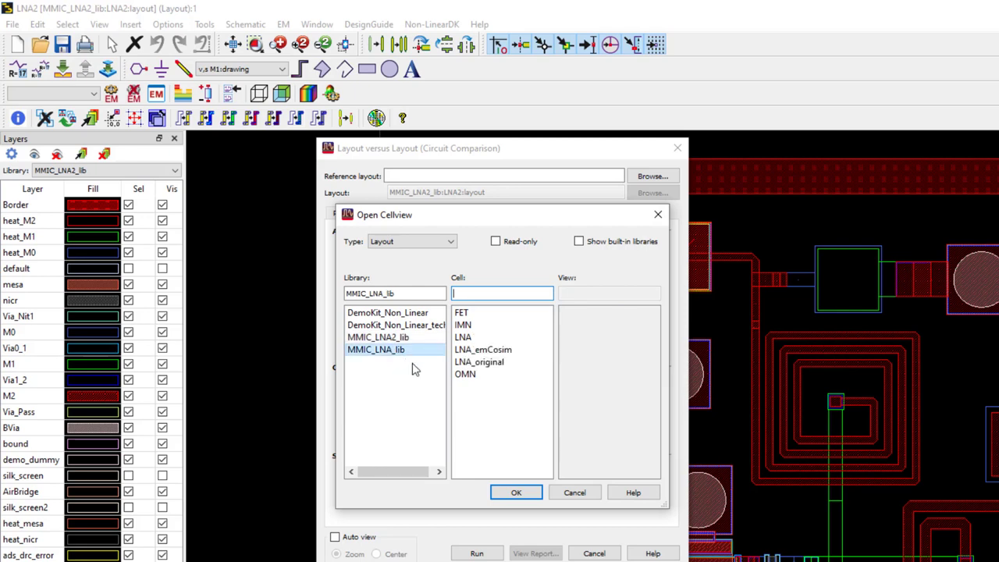
click(479, 362)
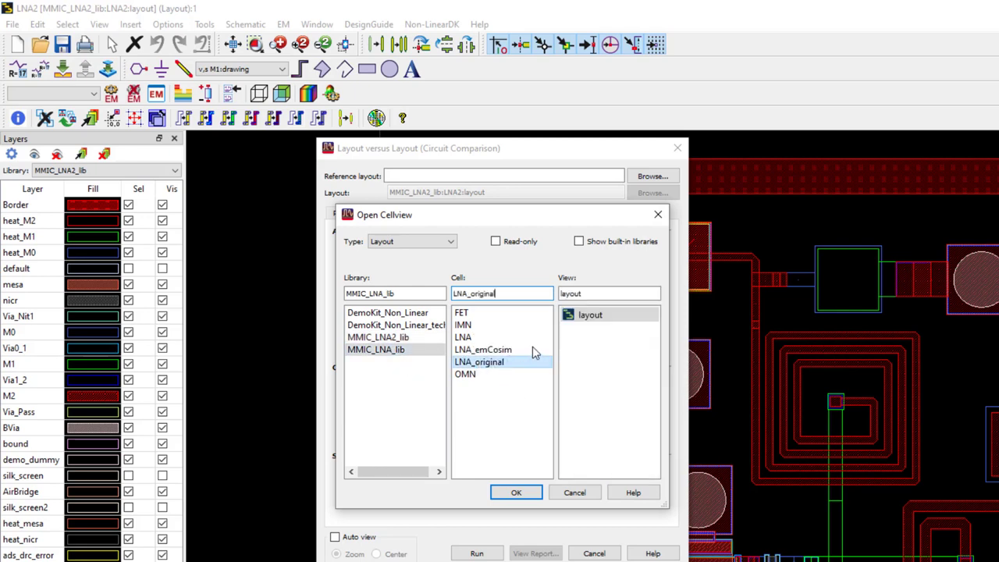
click(592, 317)
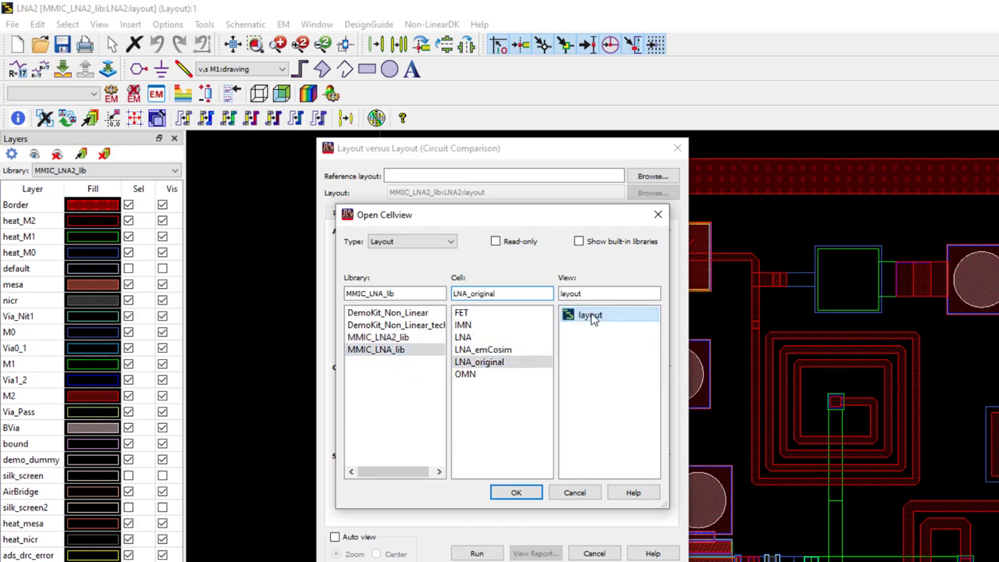
click(522, 495)
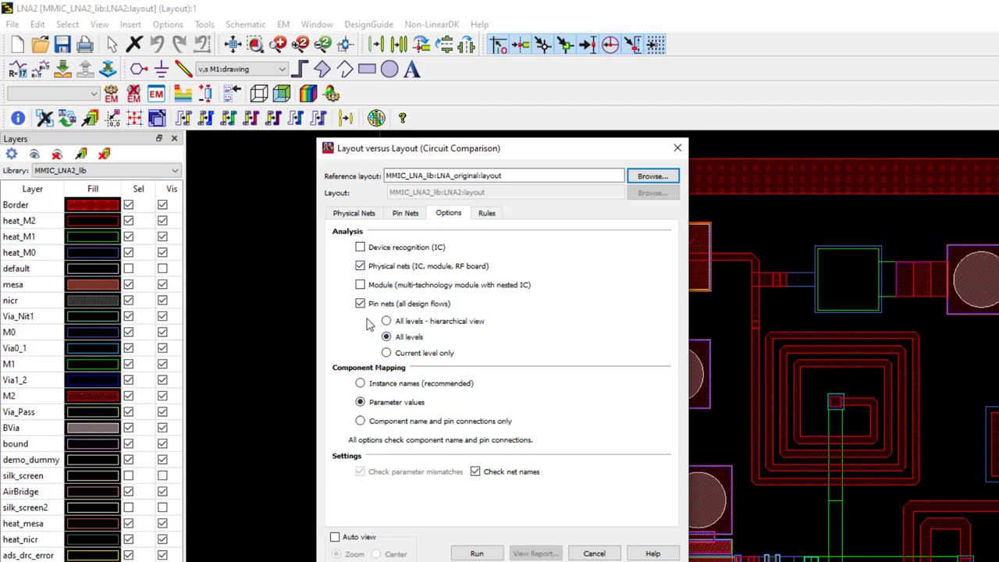
Step: Run the comparison and check Pin Nets and Physical Nets: 0 errors, 19 components each
mouse_move(391, 310)
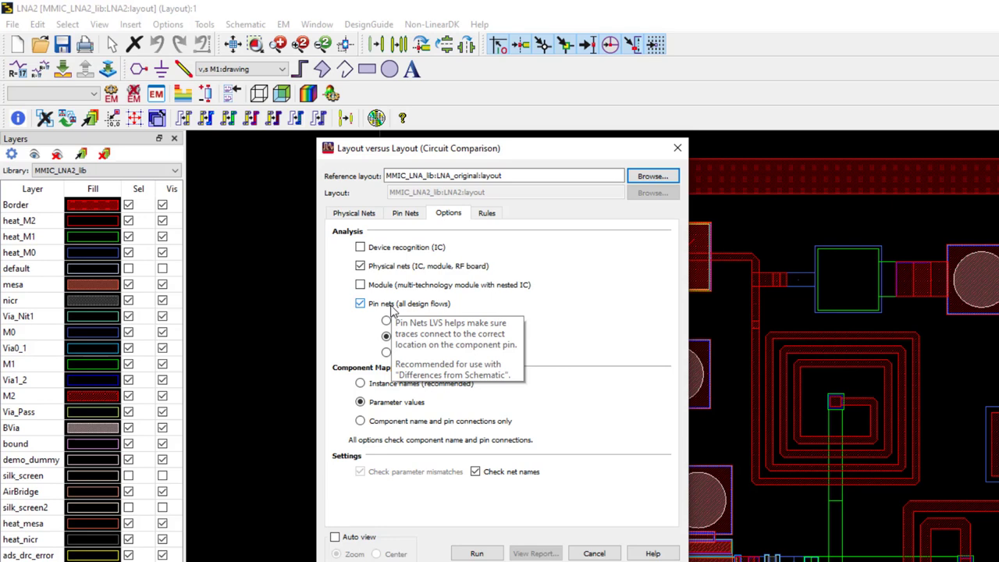
click(477, 554)
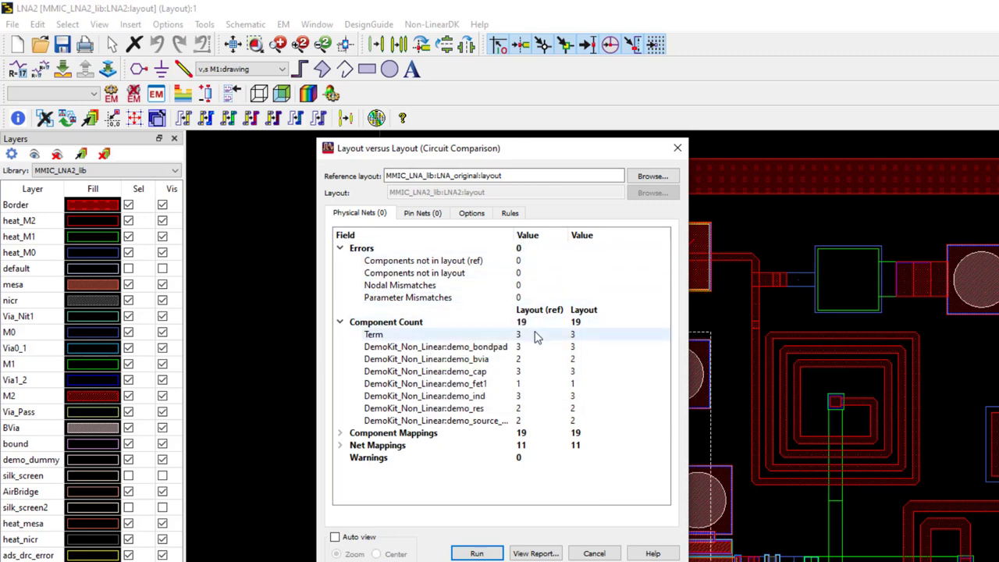
click(423, 217)
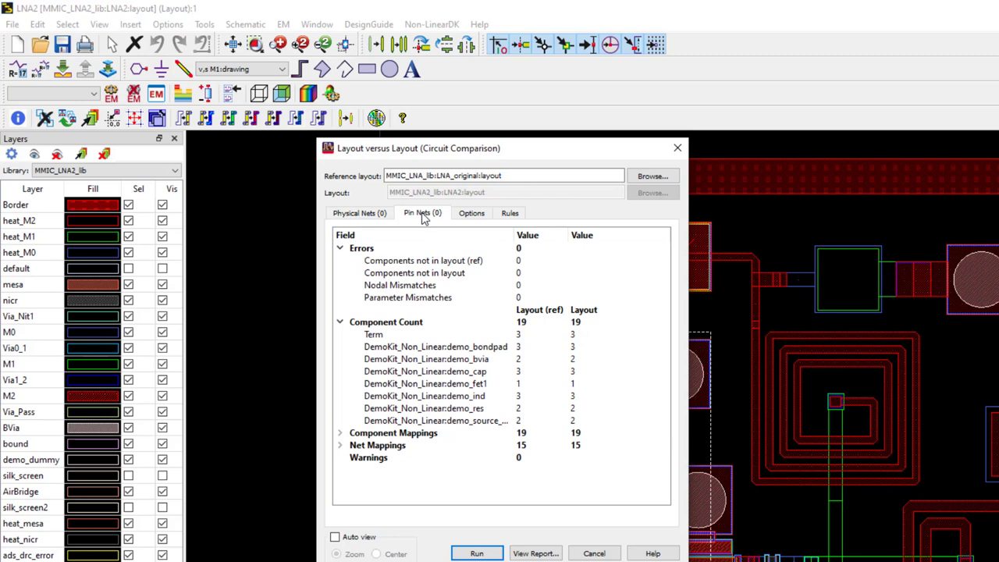
click(365, 219)
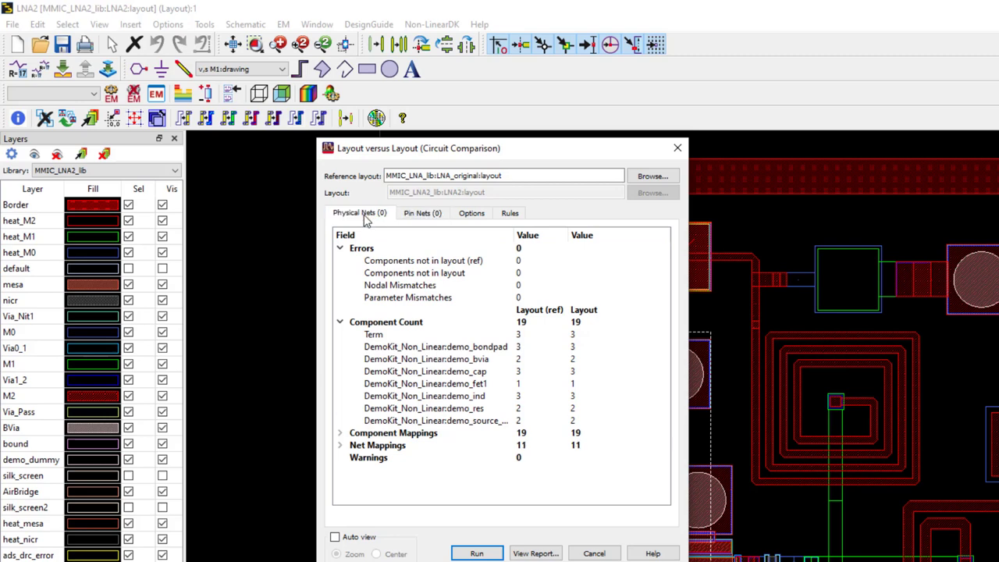
Step: Close the results, enter the IMN sub-layout, and edit resistor R1's R=20 Ohm parameter
click(595, 554)
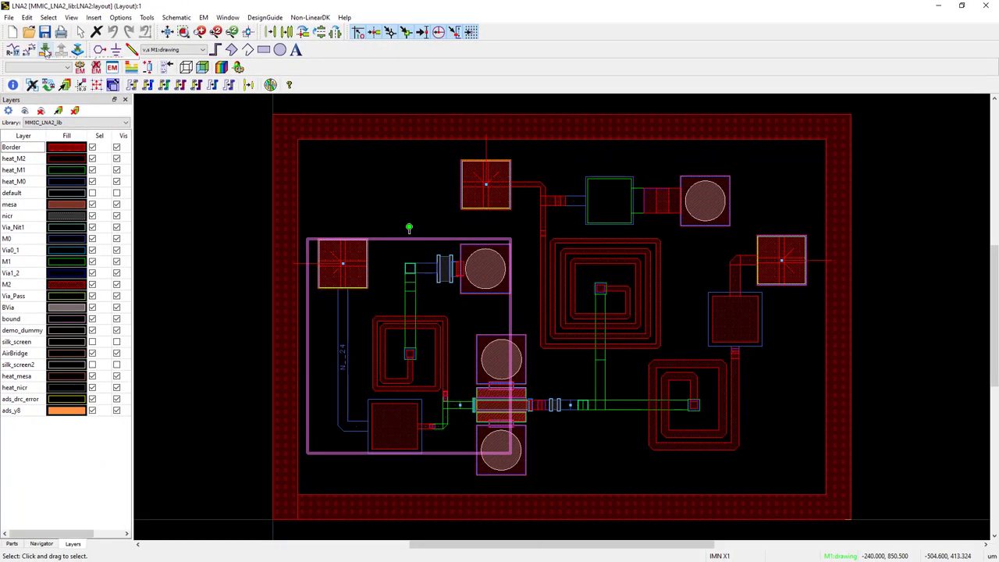
click(45, 50)
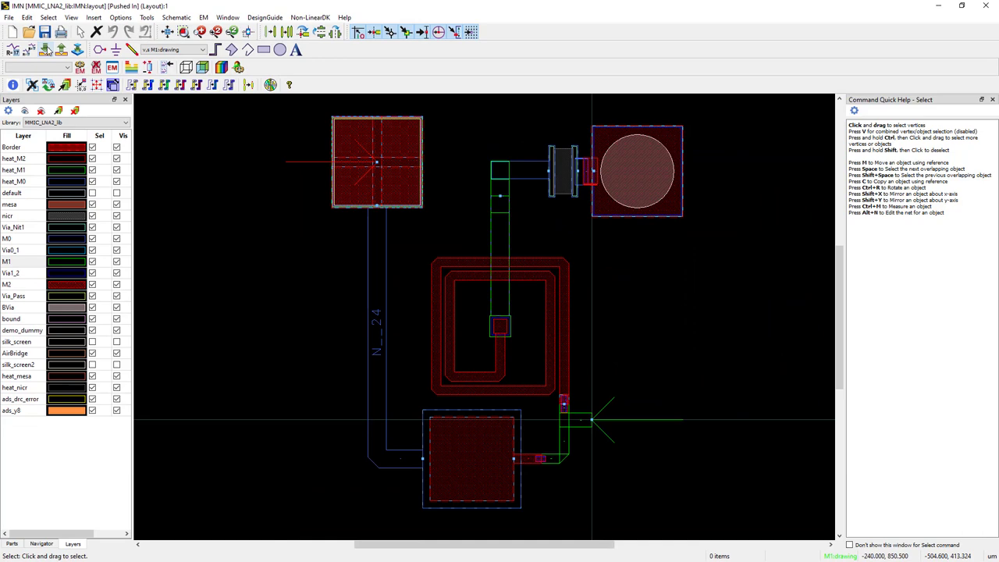
double_click(564, 177)
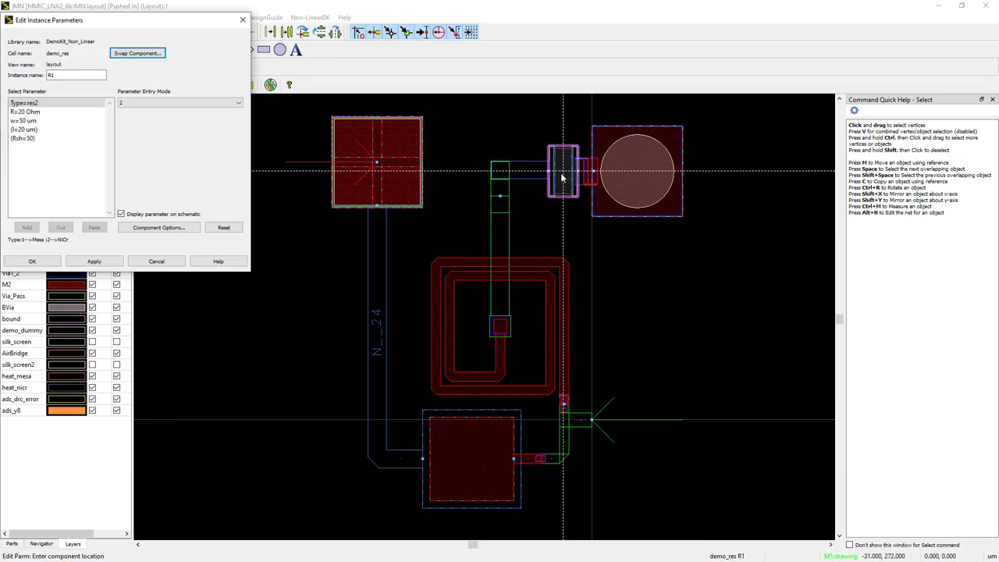
click(24, 112)
click(132, 135)
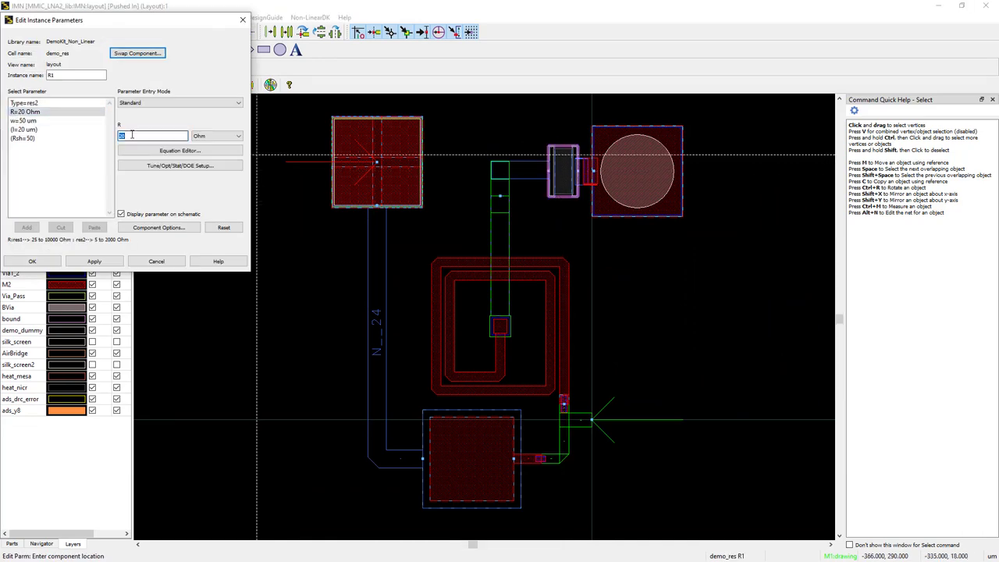
click(43, 264)
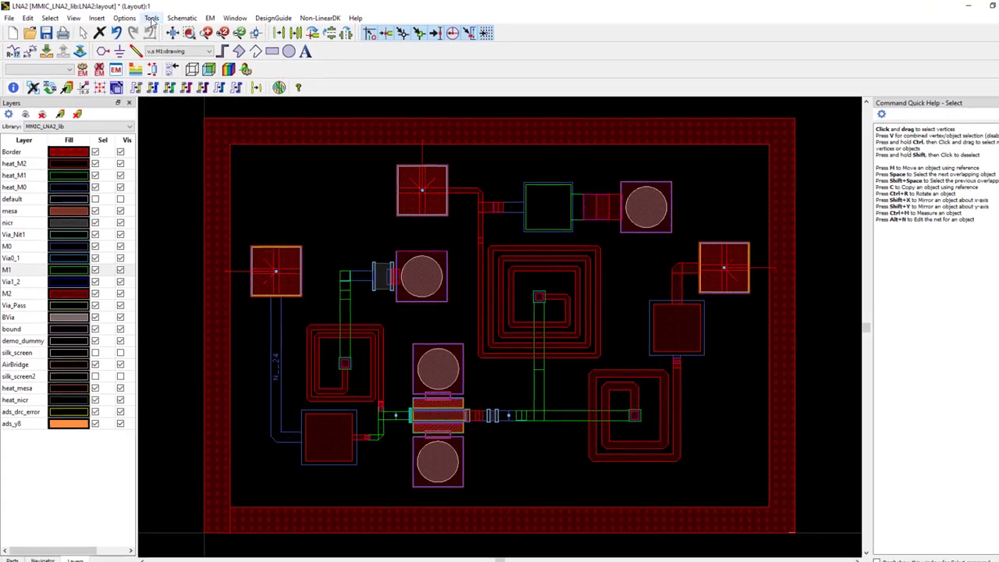
Step: Rerun the circuit comparison against LNA_original and show the Pin Nets results
click(147, 17)
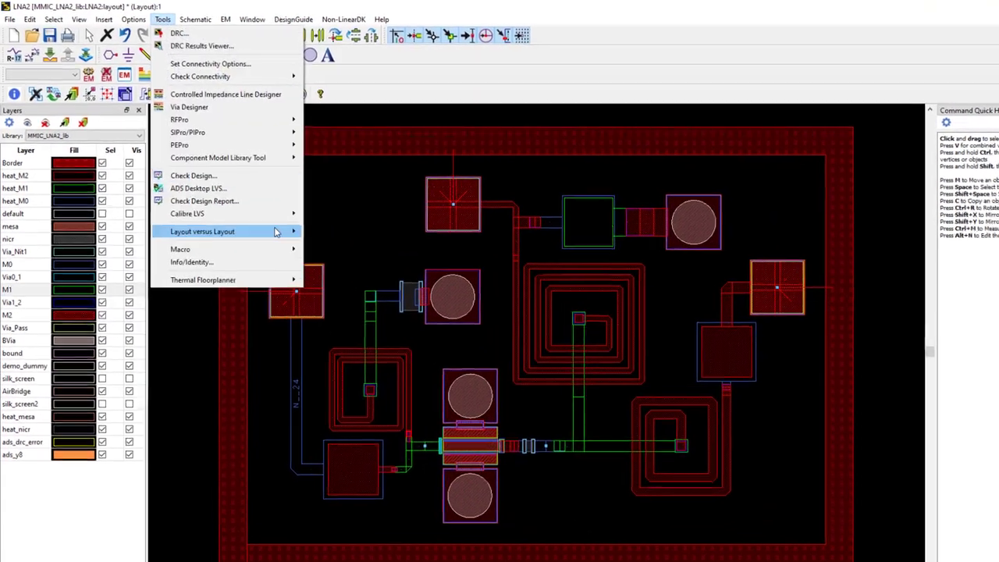
mouse_move(248, 210)
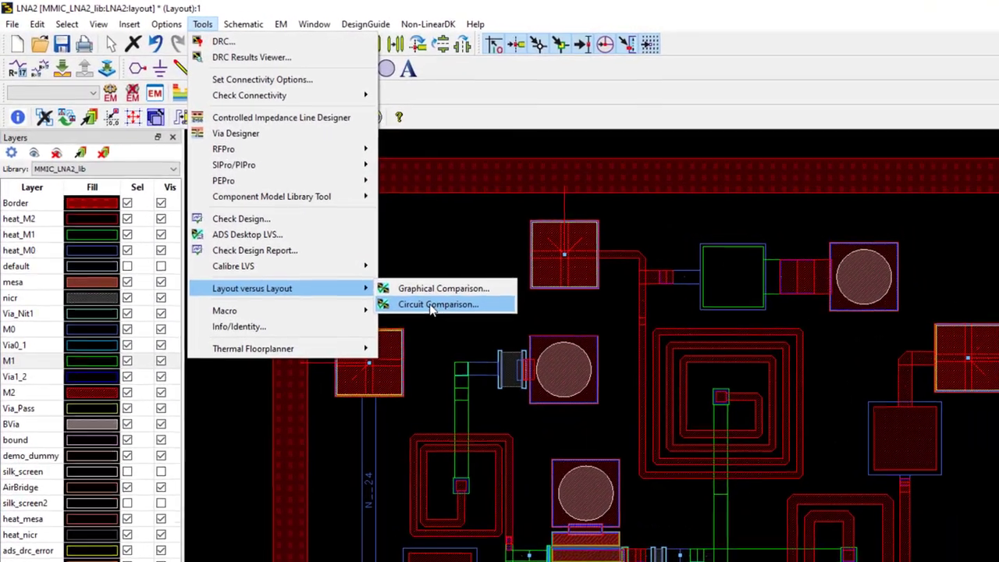
click(389, 270)
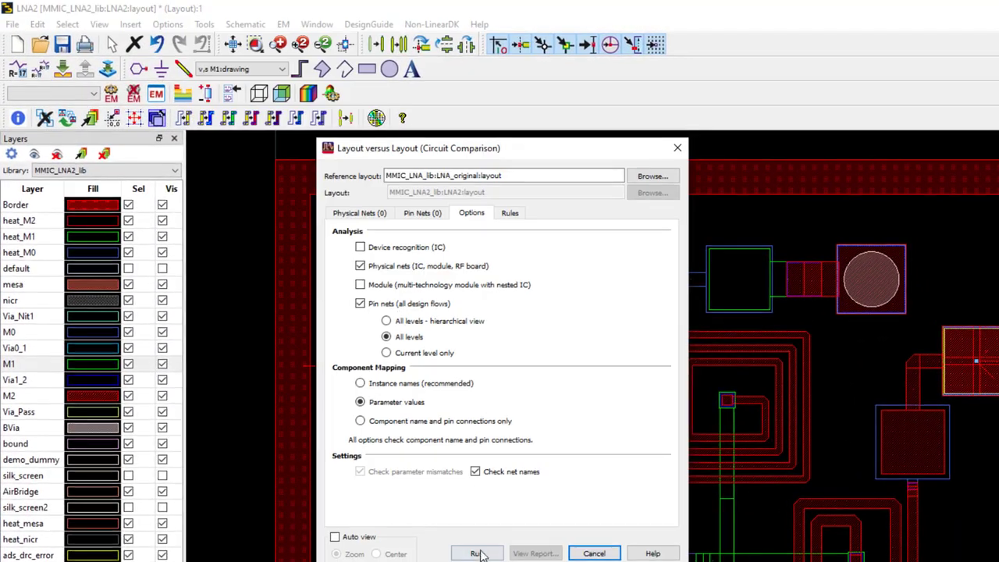
click(478, 554)
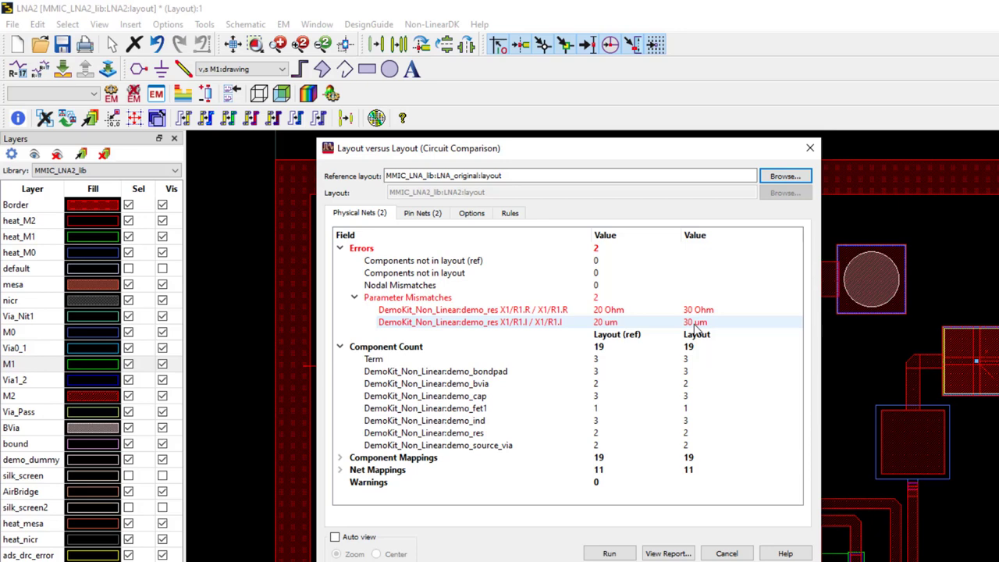
click(425, 213)
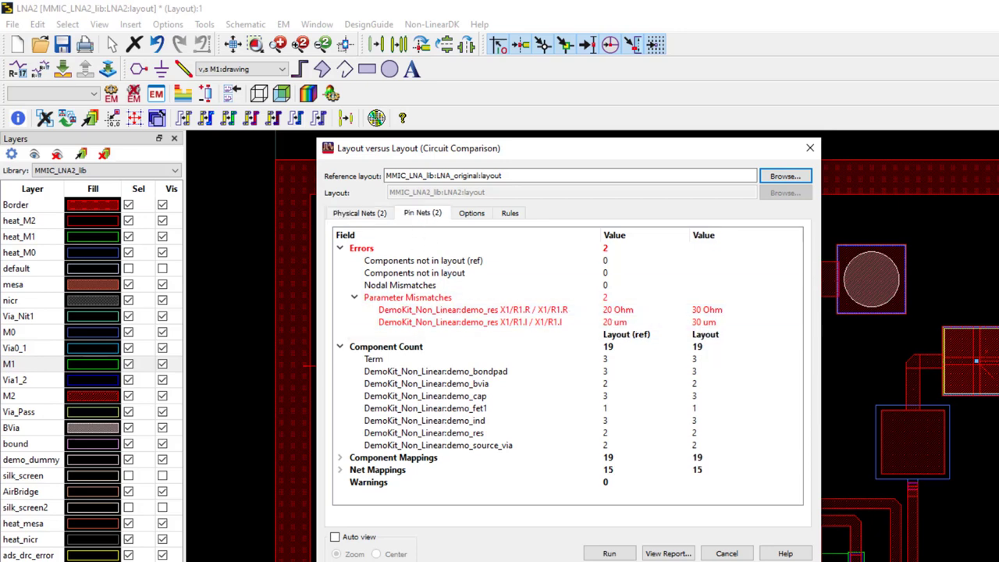
Step: With Auto view on, locate R1's 20 vs 30 Ohm and 20 vs 30 um mismatches
click(336, 538)
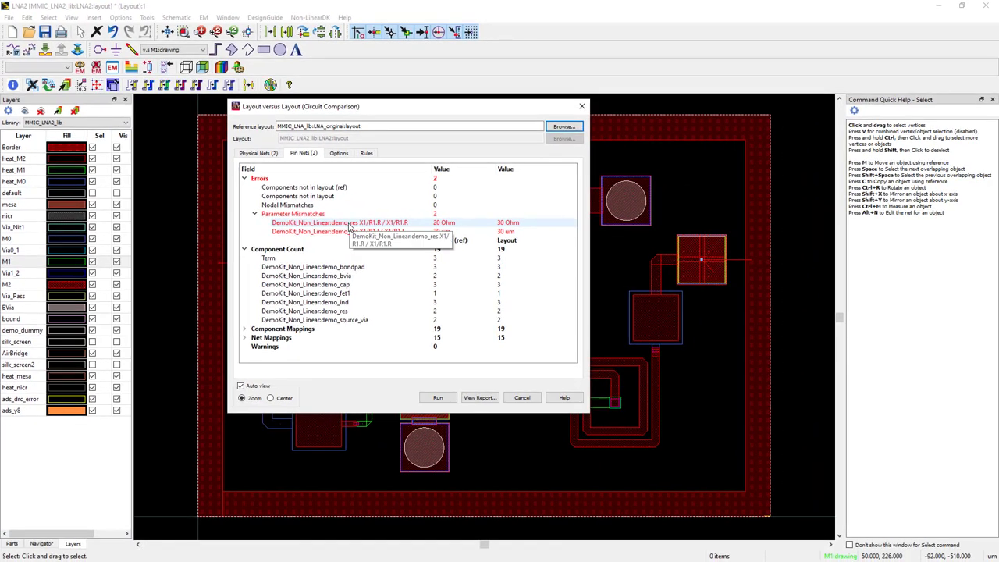
click(350, 226)
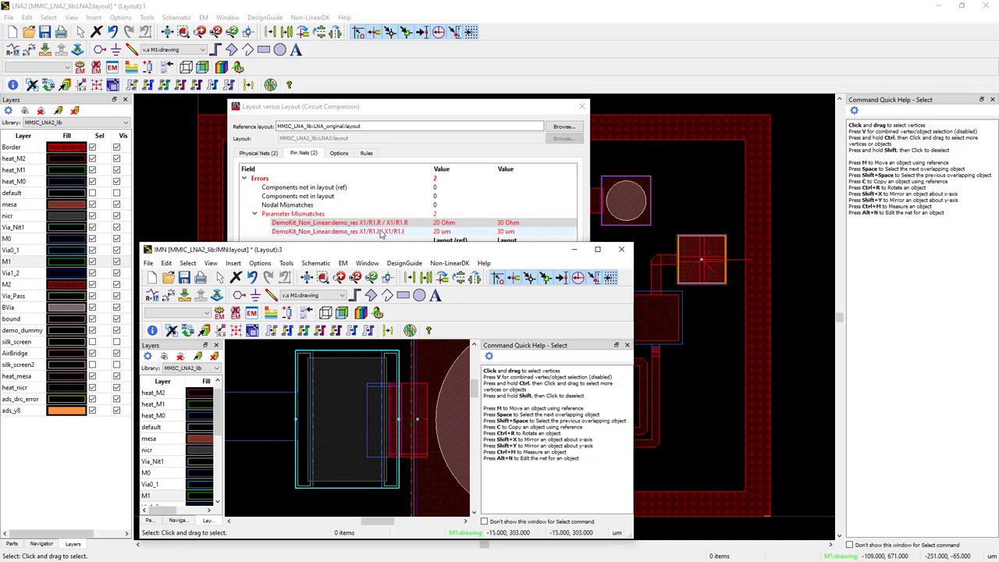
key(Down)
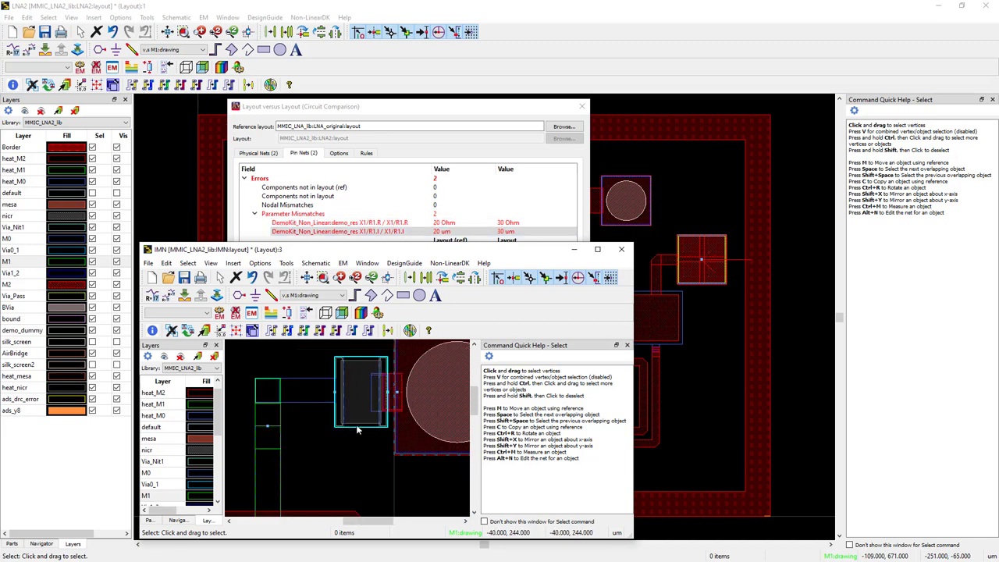
click(342, 155)
click(342, 155)
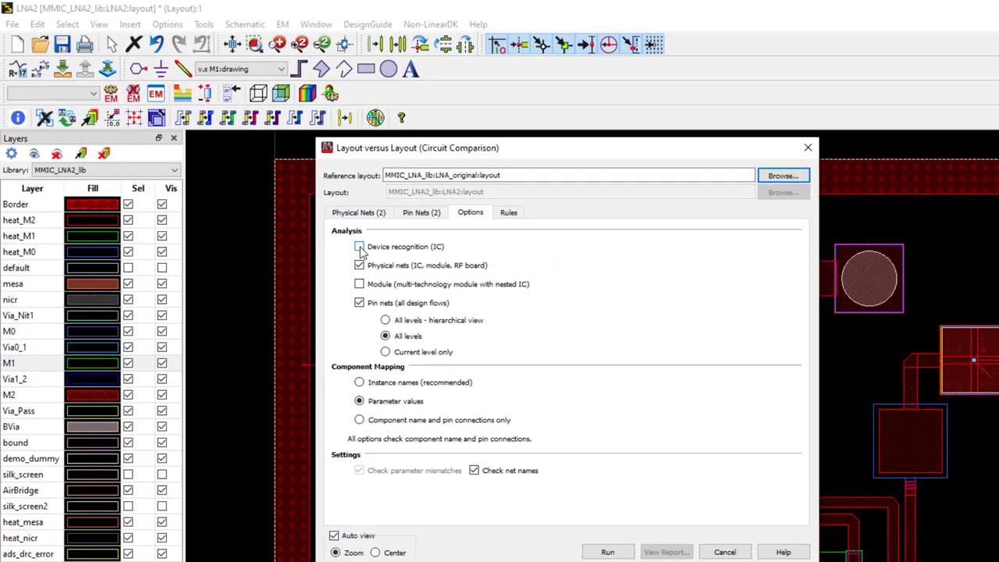
Step: Enable Device recognition (IC), rerun the comparison, and minimize the LNA_original window
click(349, 241)
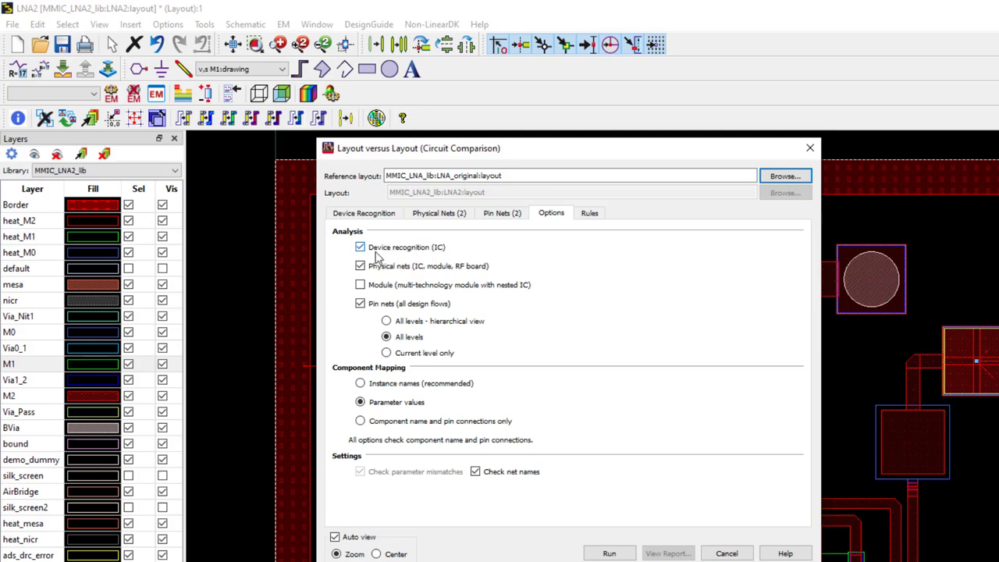
click(609, 554)
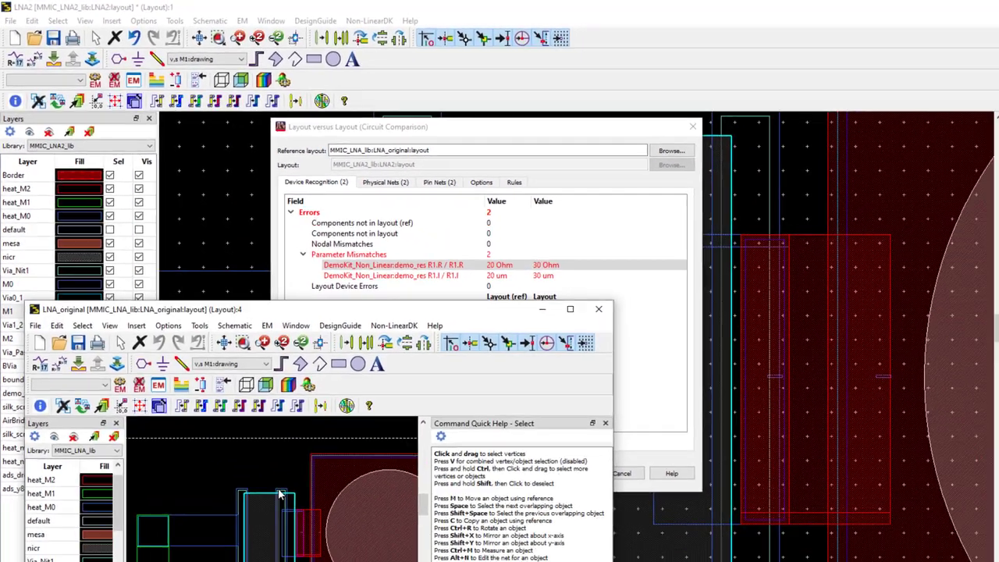
scroll(296, 525, down, 3)
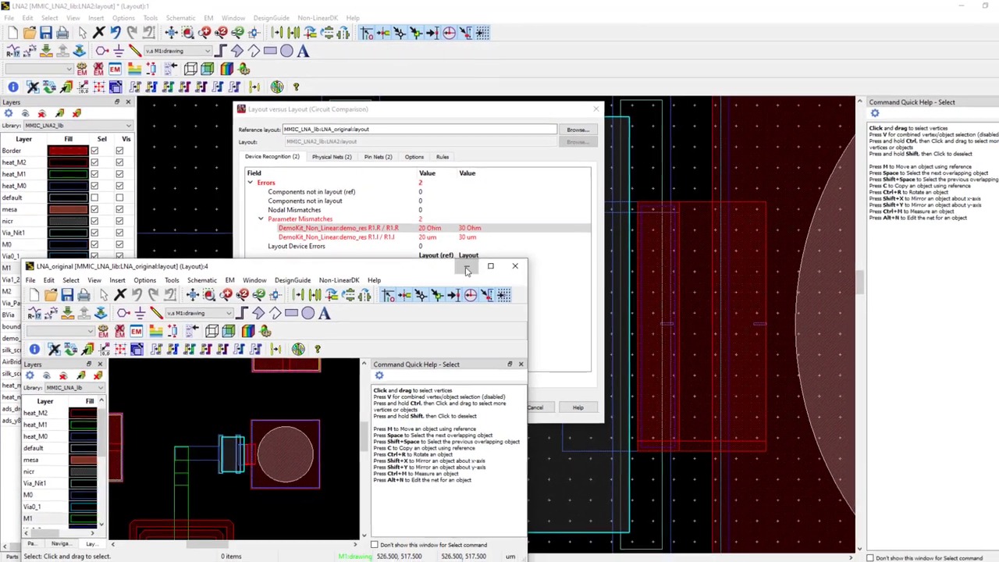
click(466, 269)
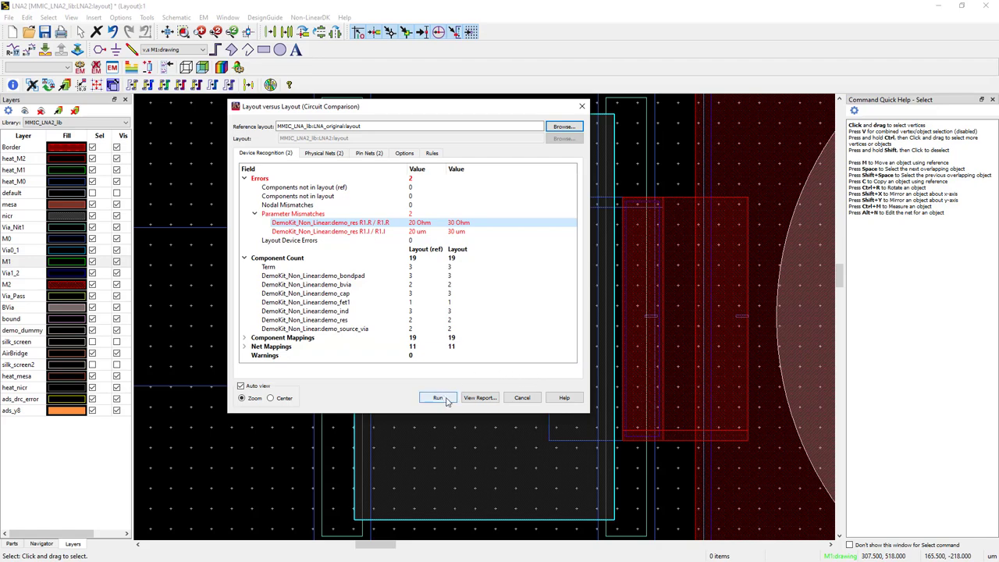
Step: Cancel the circuit comparison and start a Graphical Comparison against LNA_original
click(522, 399)
click(167, 32)
click(147, 18)
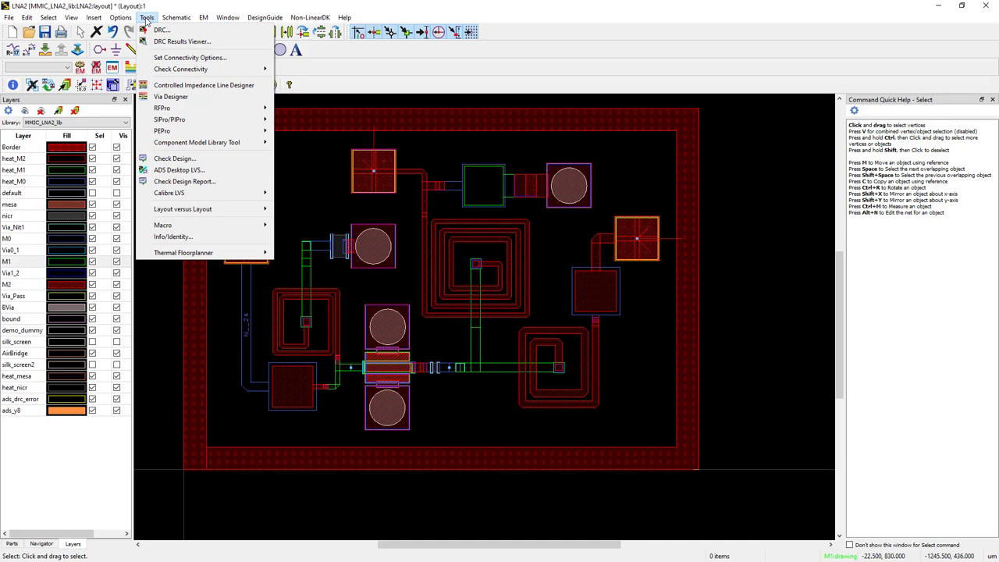
mouse_move(211, 208)
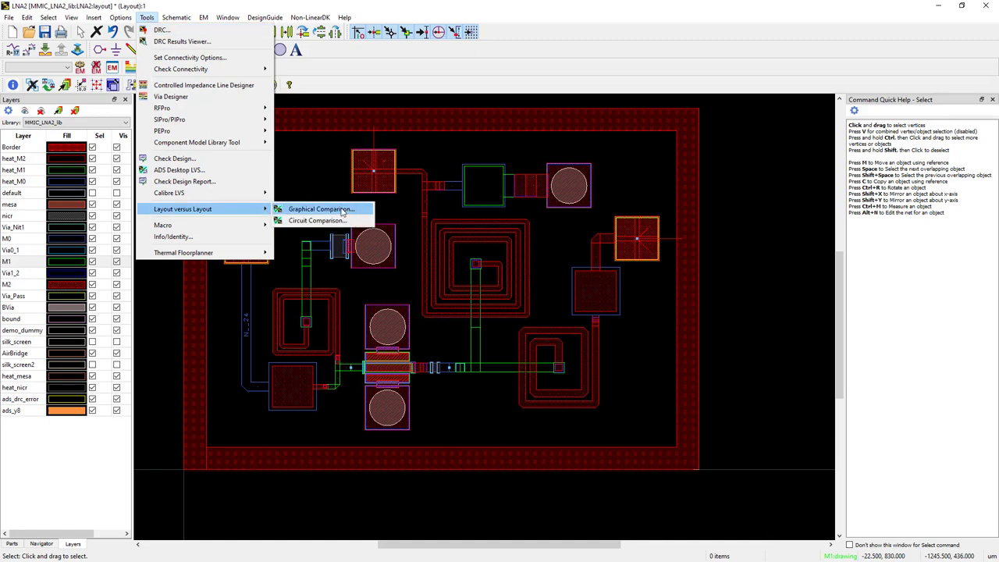
click(344, 211)
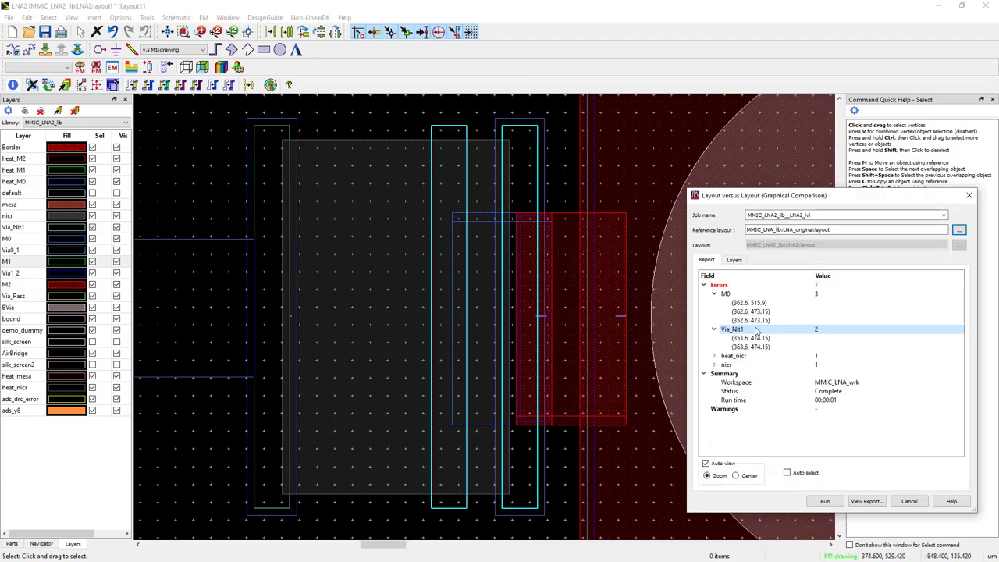
Step: Zoom the layout to the M0 layer errors and move the results dialog aside
click(726, 294)
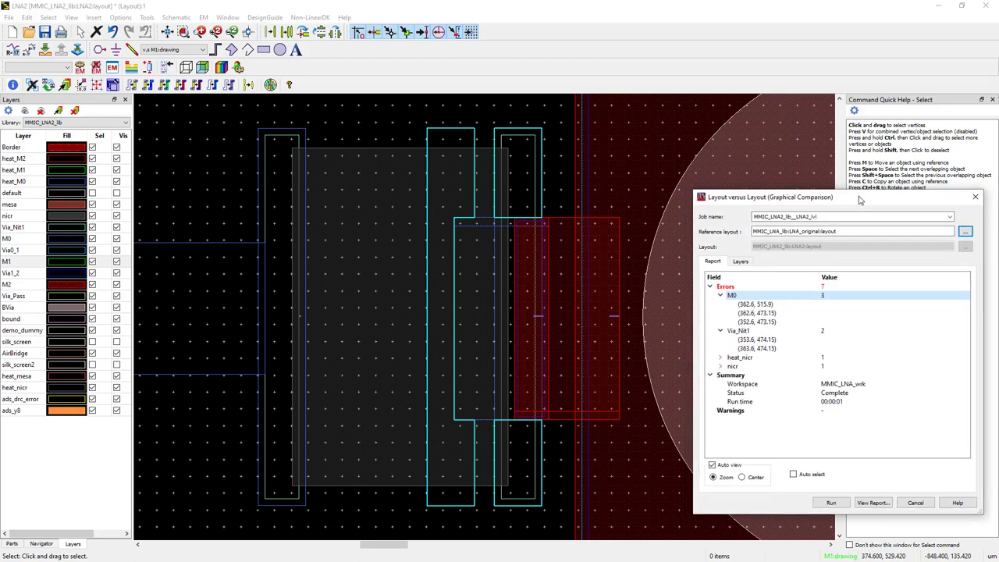
drag(852, 198, 998, 200)
scroll(487, 314, down, 5)
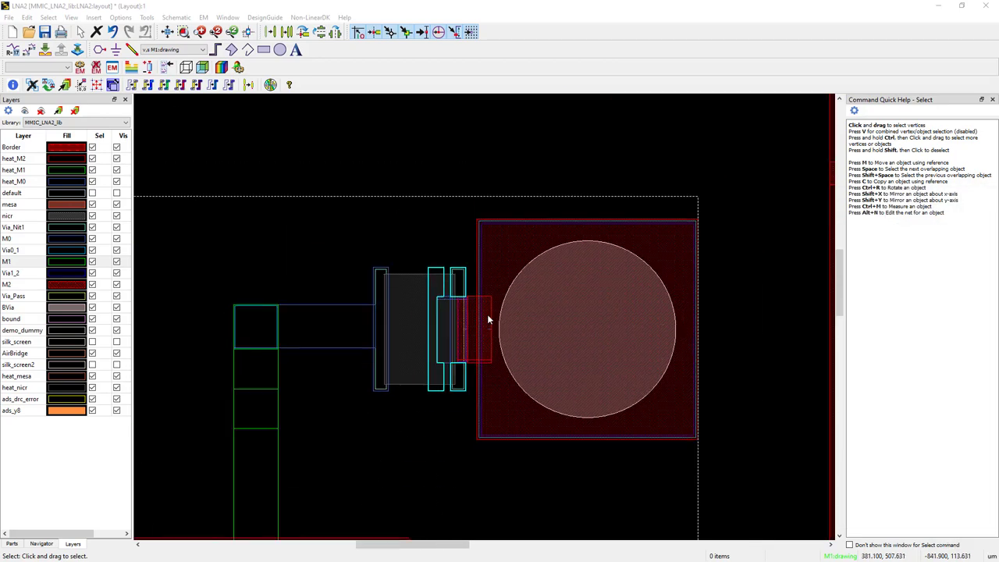
scroll(499, 370, up, 1)
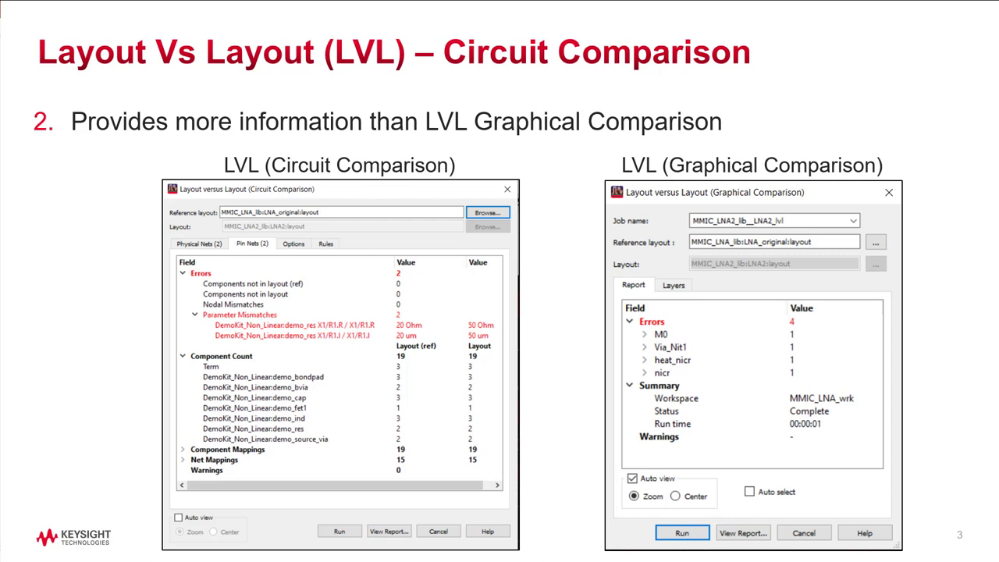
Step: Step from slide 3 to 5: error types, Device Recognition, then analysis options
key(Right)
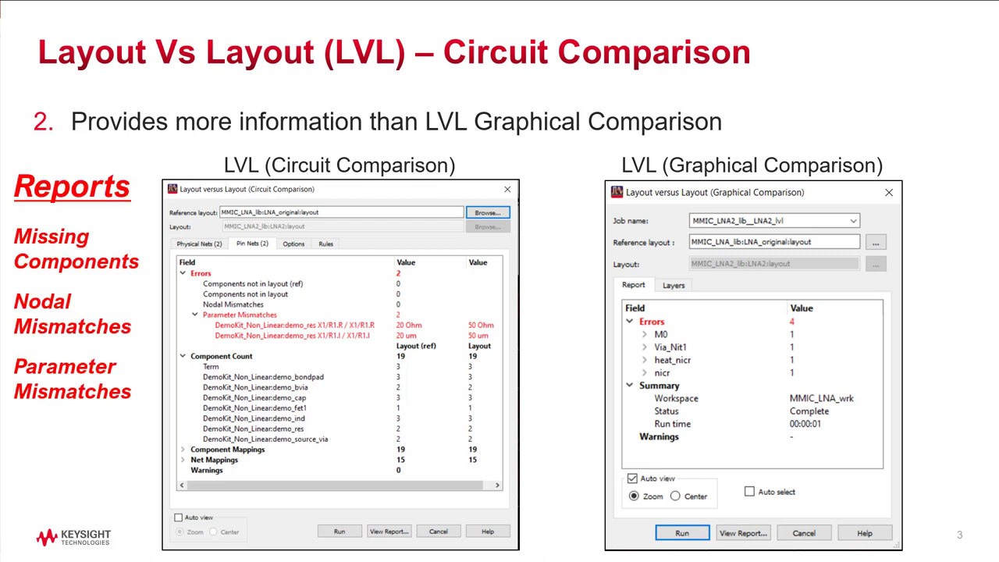
key(Right)
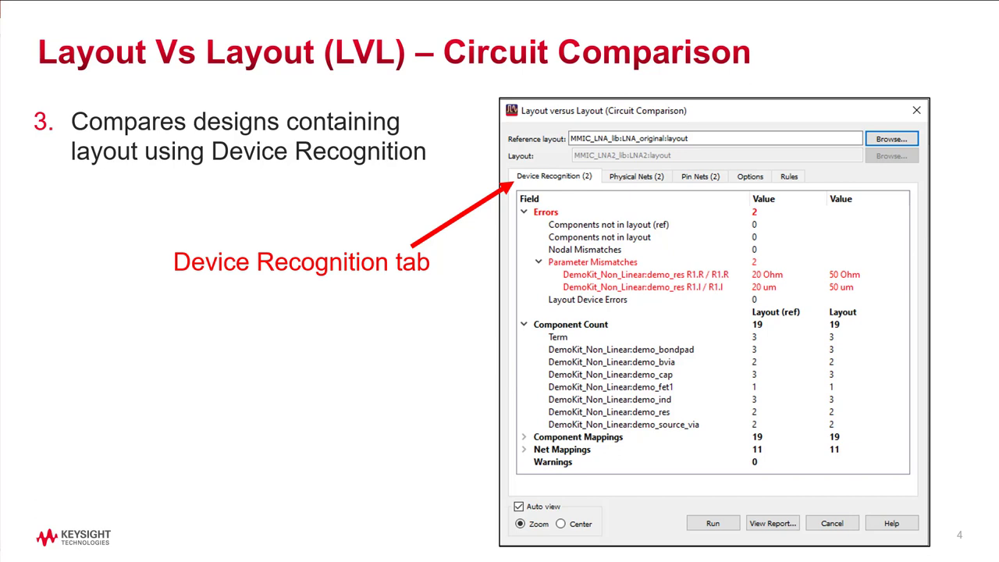
key(Right)
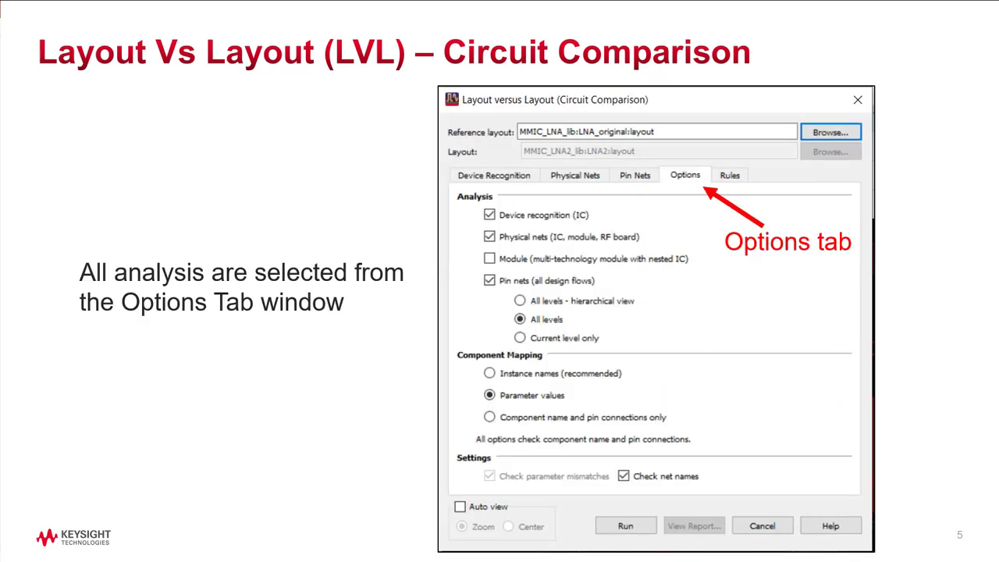